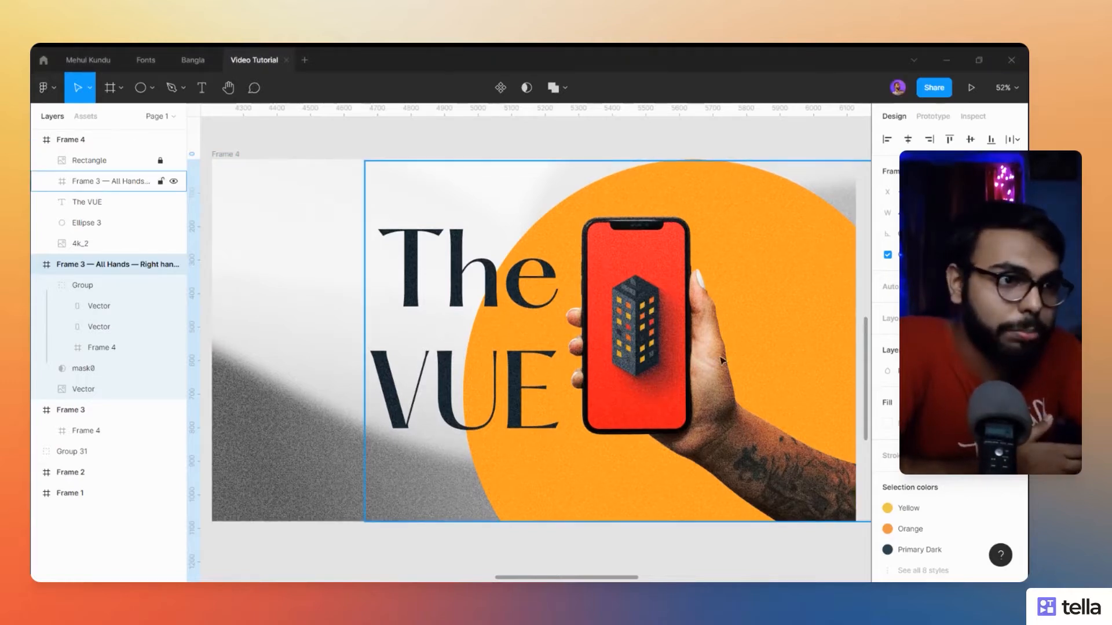
- Examine the finished "The VUE" composition, the tattooed-arm phone mockup and the building artwork in Frame 3 and Frame 2
left_click(722, 428)
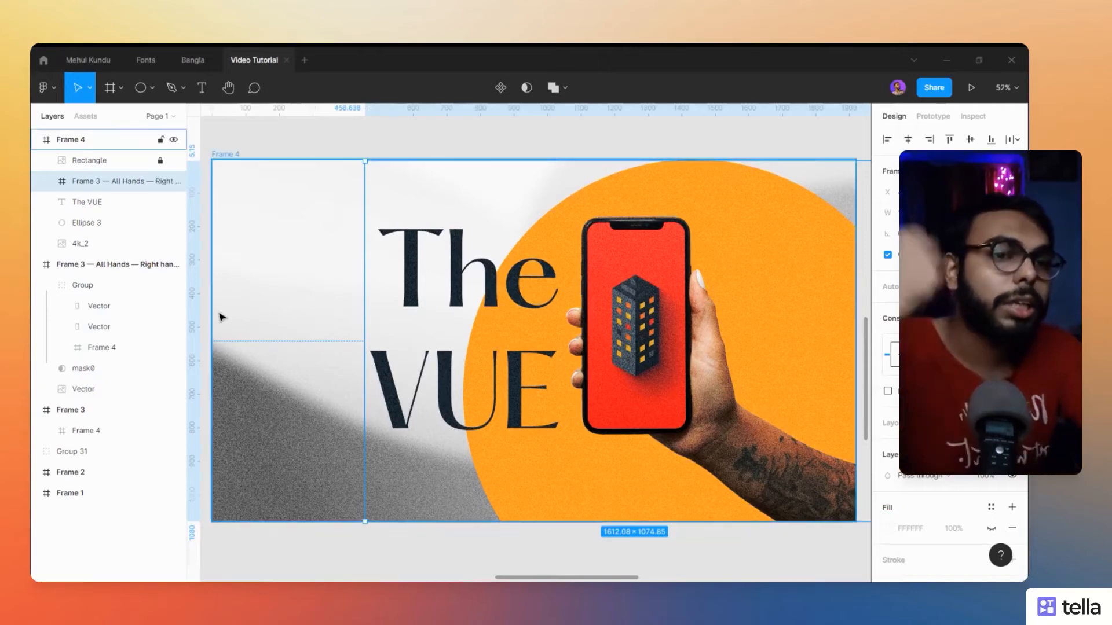
scroll(268, 556, "down", 3, "ctrl")
left_click_drag(231, 546, 652, 511)
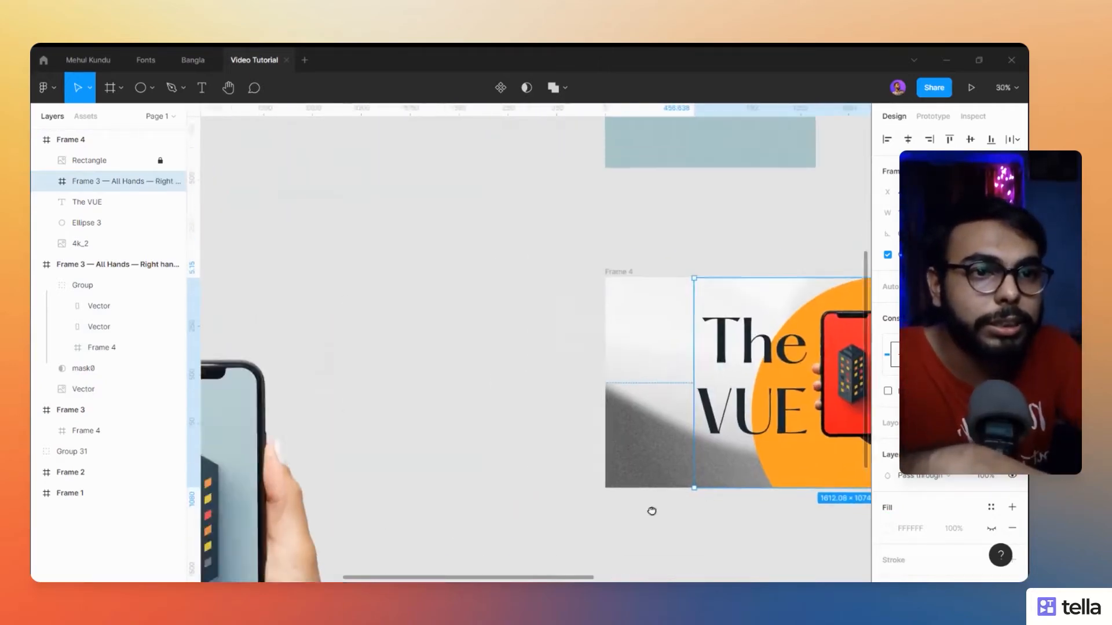
left_click_drag(470, 524, 603, 372)
scroll(509, 393, "down", 3, "ctrl")
left_click_drag(509, 392, 581, 357)
scroll(567, 363, "down", 2, "ctrl")
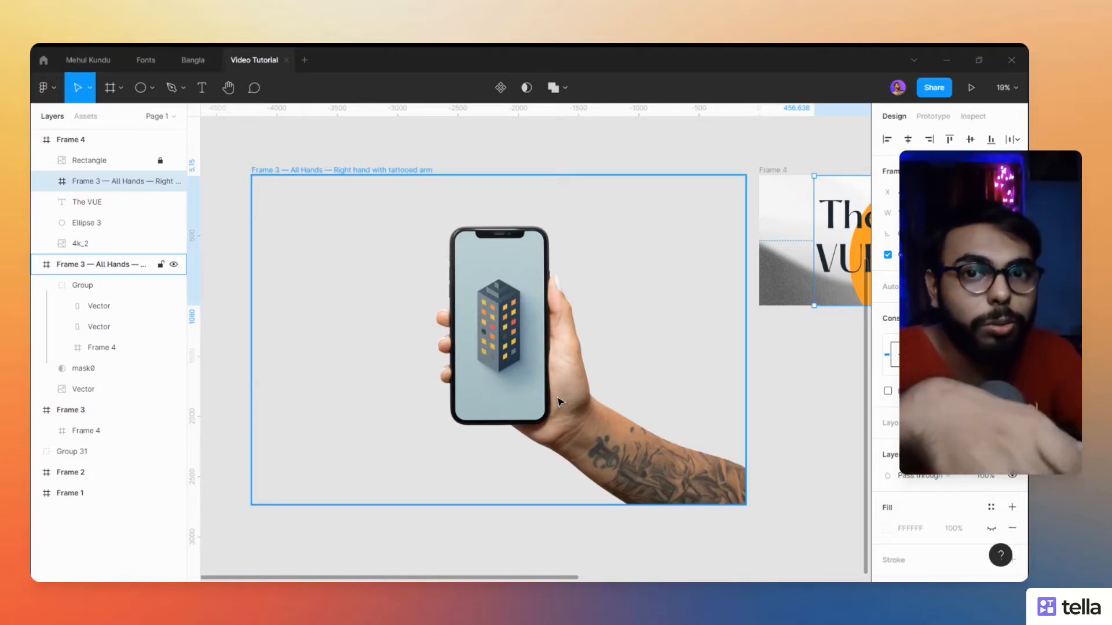
scroll(250, 310, "down", 2)
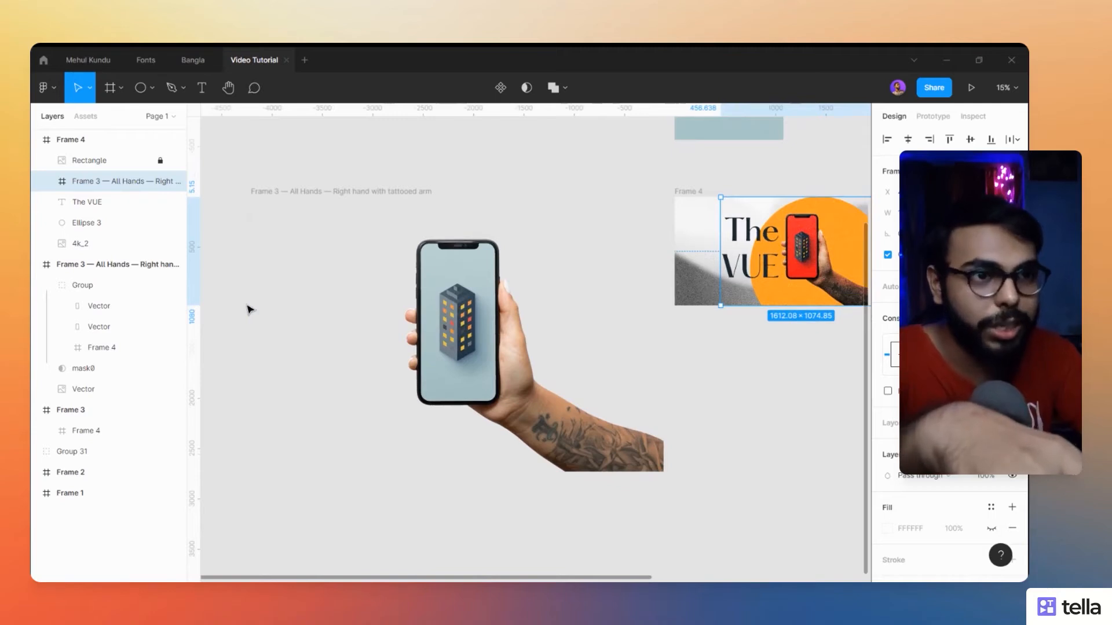
scroll(251, 310, "down", 2)
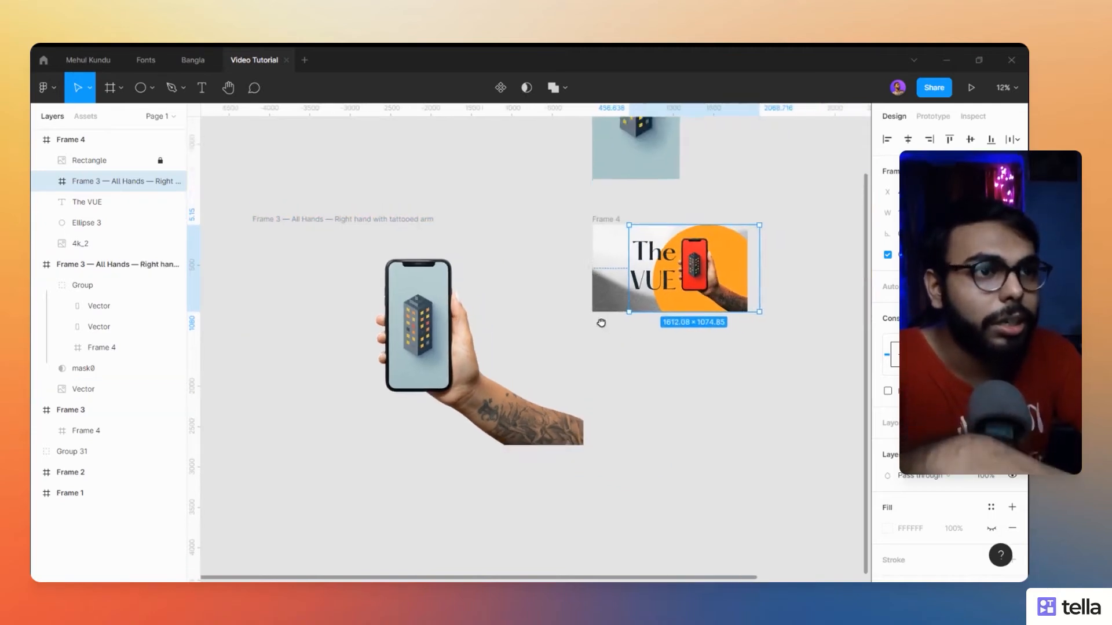
scroll(601, 323, "up", 1)
scroll(469, 374, "up", 1)
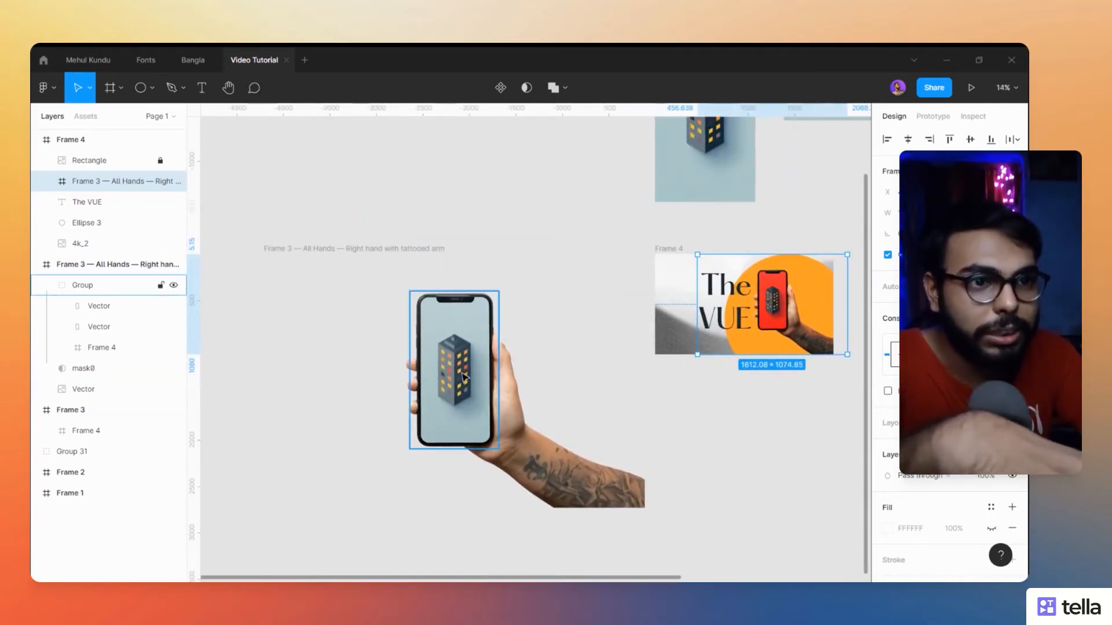
scroll(579, 383, "down", 1)
scroll(579, 377, "up", 3)
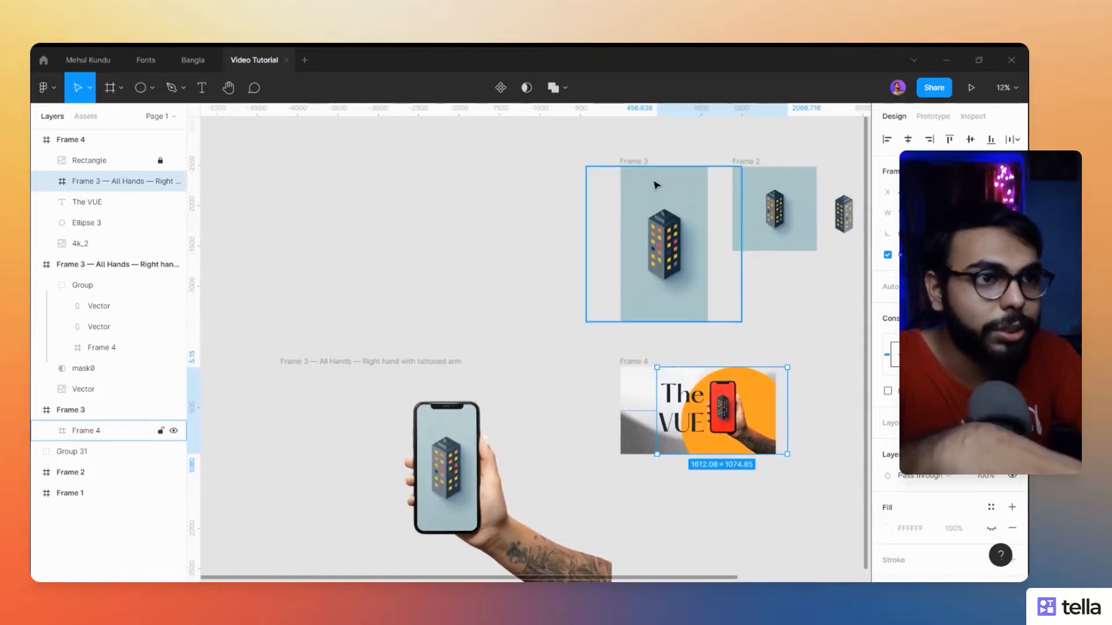
scroll(638, 188, "up", 1)
left_click_drag(556, 187, 379, 216)
scroll(461, 197, "up", 1)
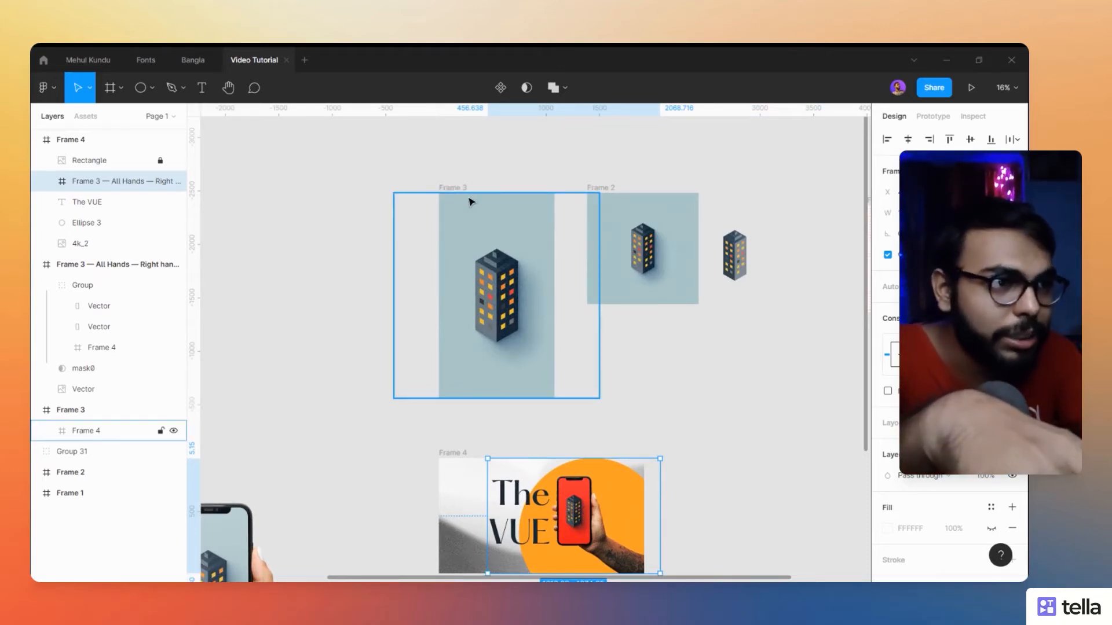
- Add an iPhone 13 Pro Max preset frame and place it in the empty space beside Frame 3
left_click(280, 166)
left_click(101, 88)
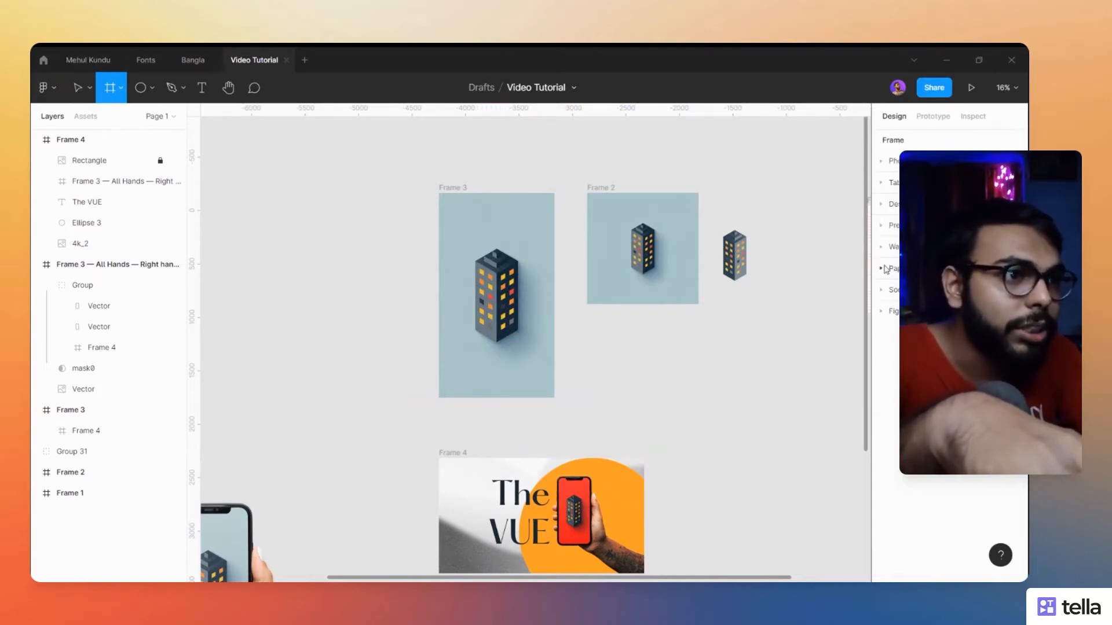
left_click(890, 164)
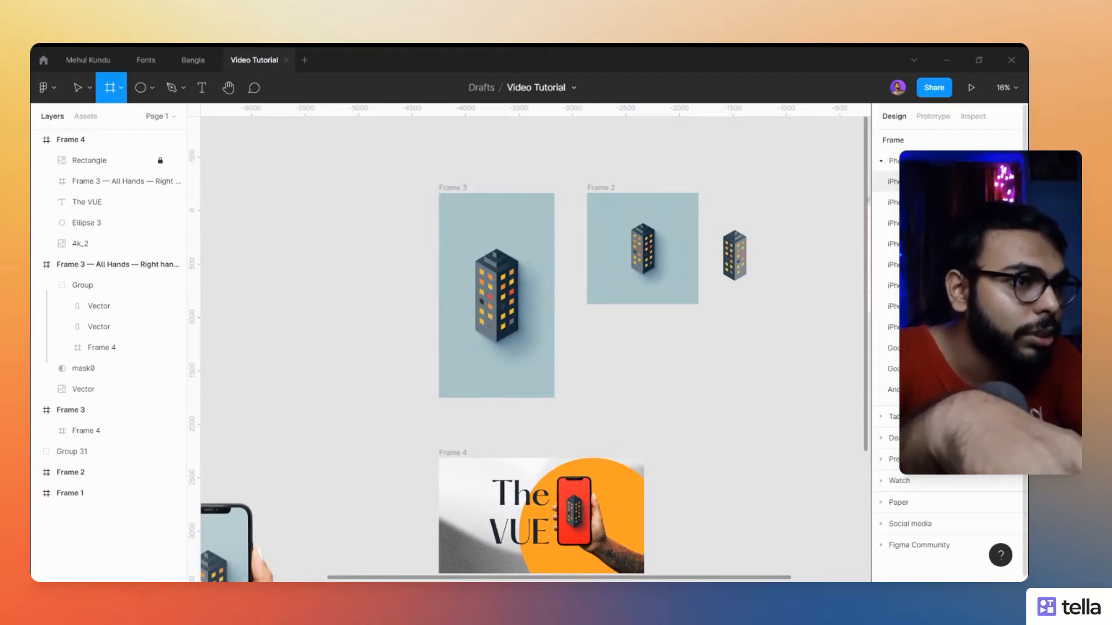
left_click(926, 181)
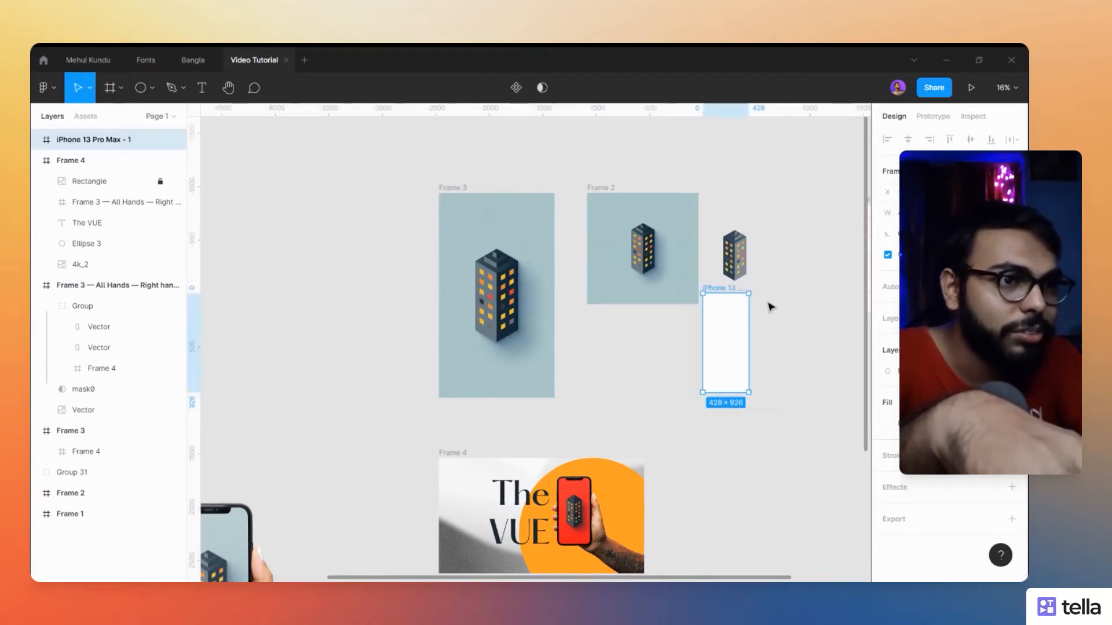
left_click_drag(734, 338, 336, 238)
left_click(417, 313)
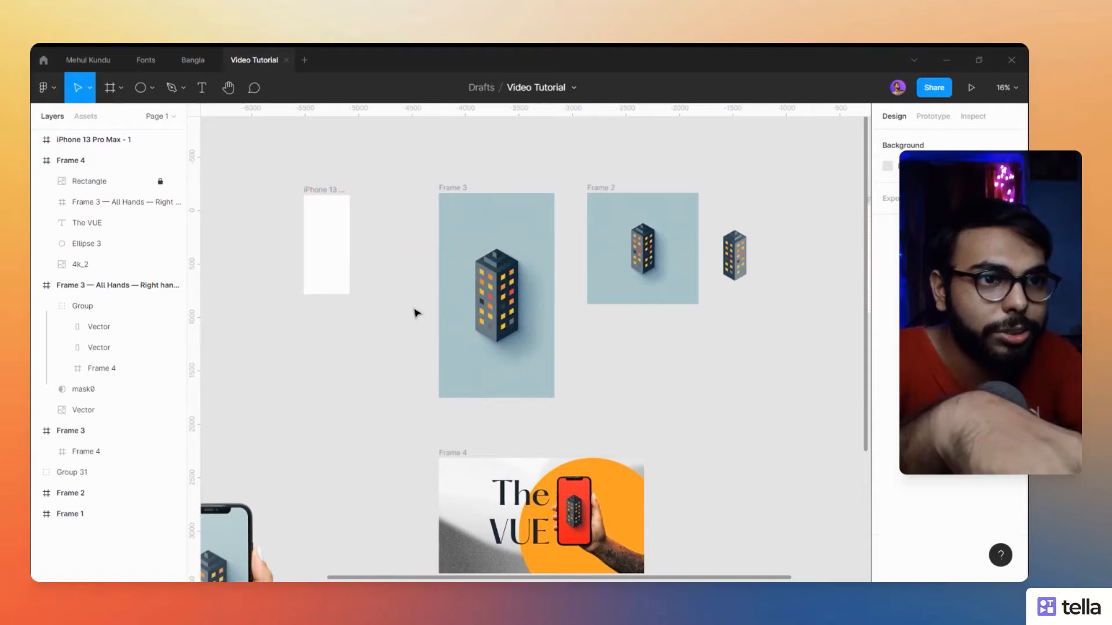
- Copy the nested building artwork from Frame 3 into the iPhone 13 Pro Max frame
left_click(470, 214)
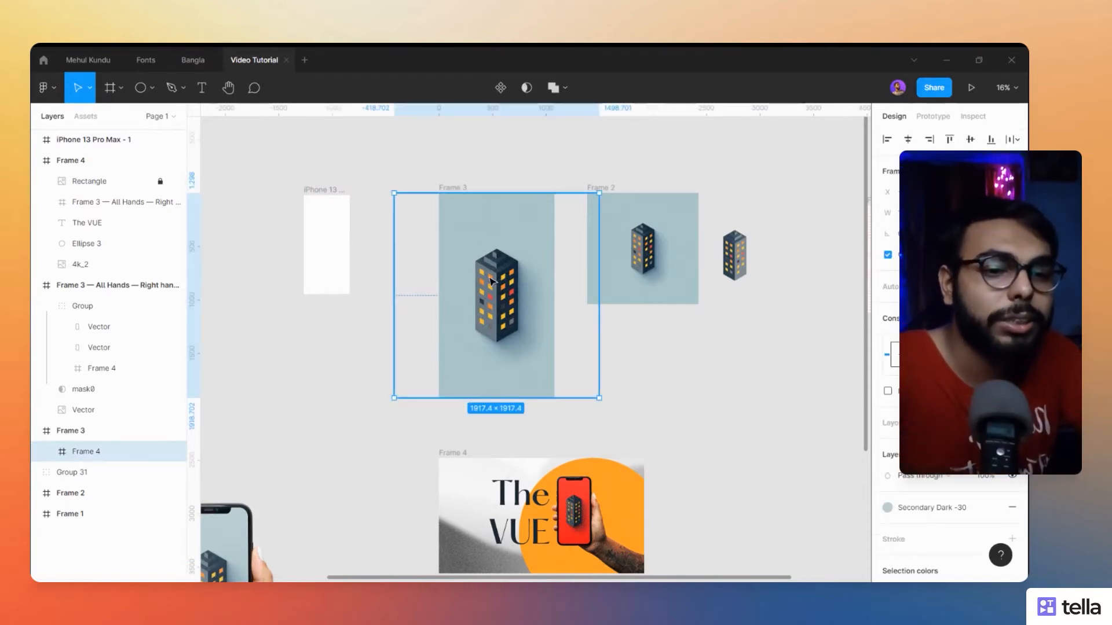
key("ctrl+c")
left_click(321, 190)
key("ctrl+v")
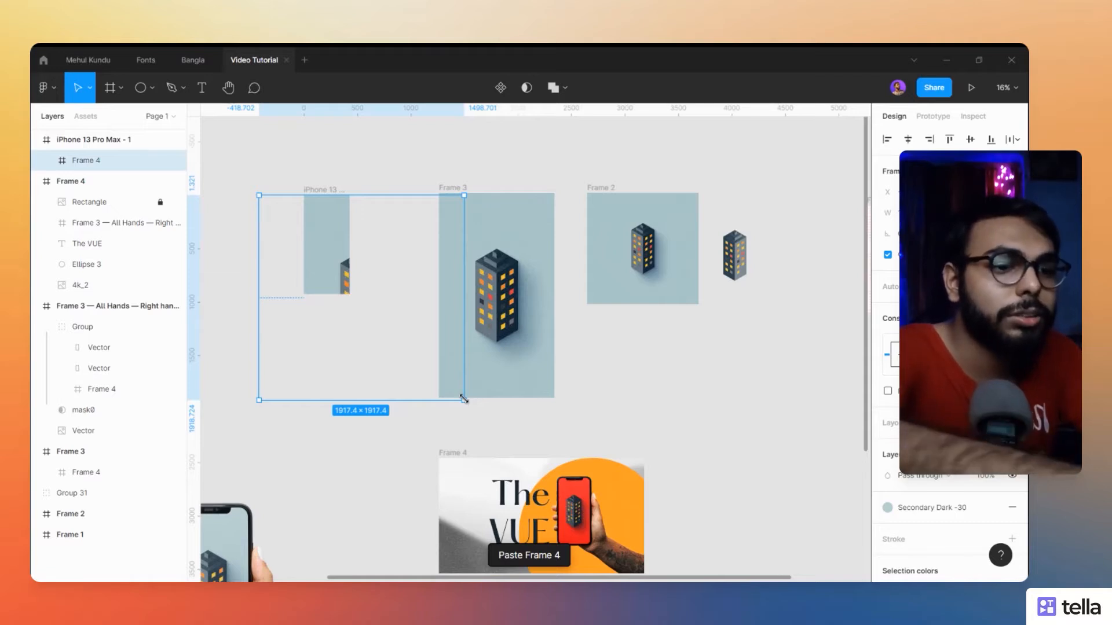
- Scale the pasted building artwork down to about 985 × 985 and centre it horizontally and vertically in the iPhone frame
key("k")
left_click_drag(464, 399, 333, 246)
left_click_drag(368, 286, 393, 305)
left_click_drag(329, 259, 317, 243)
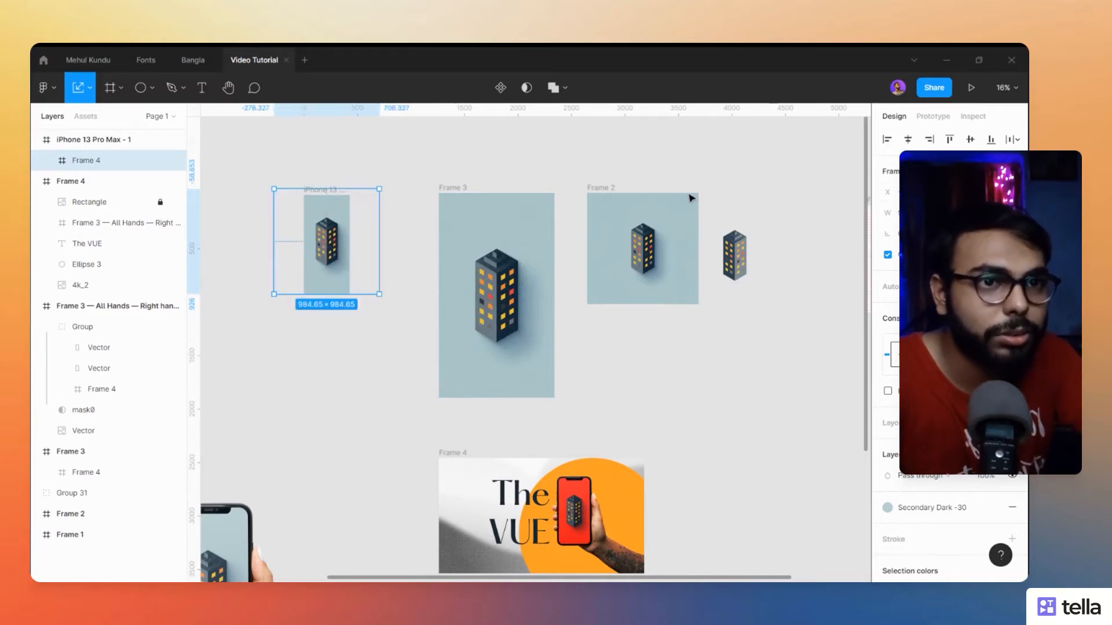
left_click(908, 140)
left_click(970, 139)
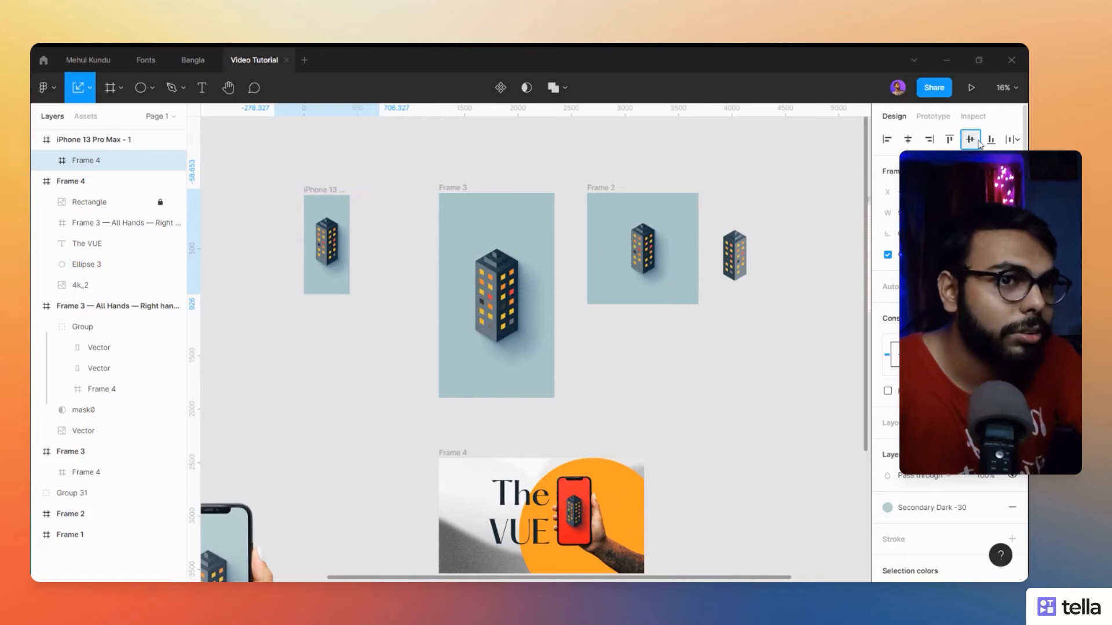
- Run the All Hands Mockup Generator plugin on the iPhone 13 Pro Max frame
left_click(428, 159)
left_click(333, 191)
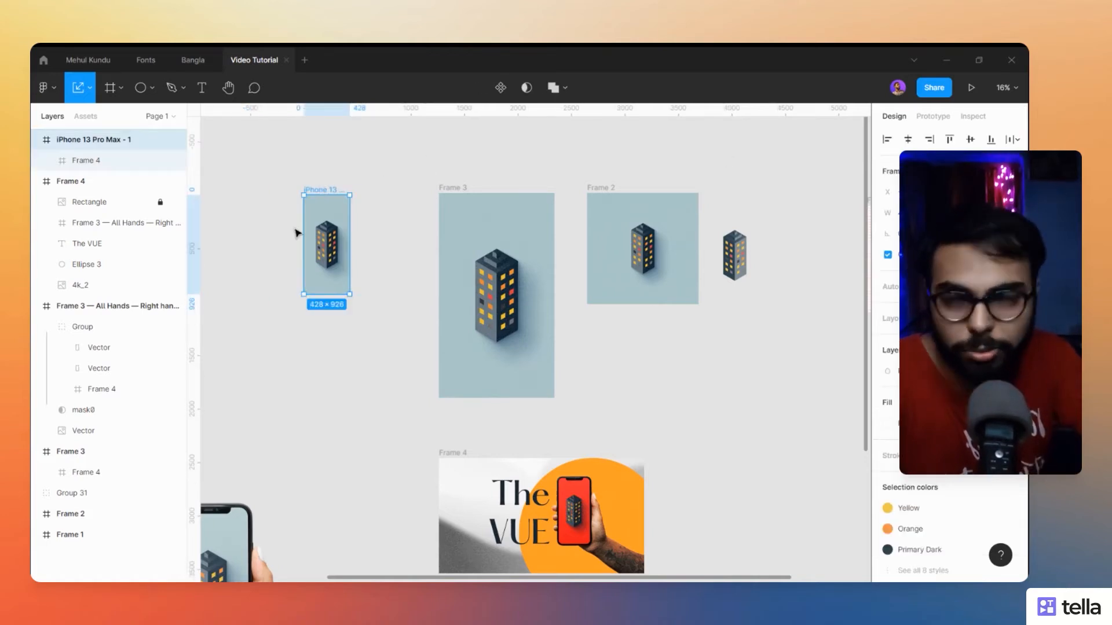
key("ctrl+/")
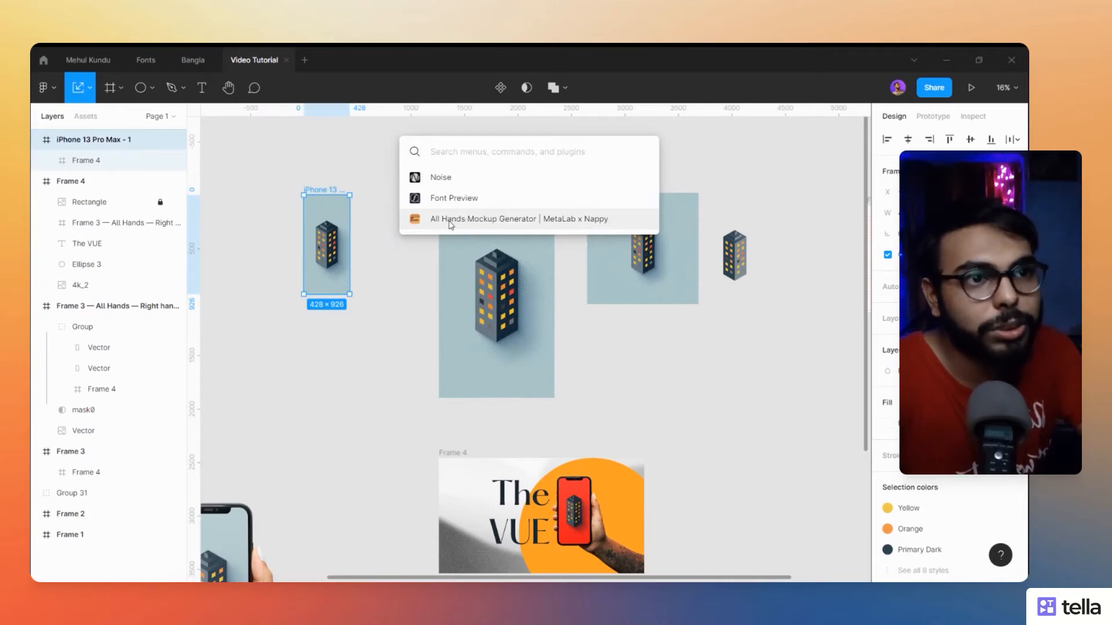
left_click(513, 228)
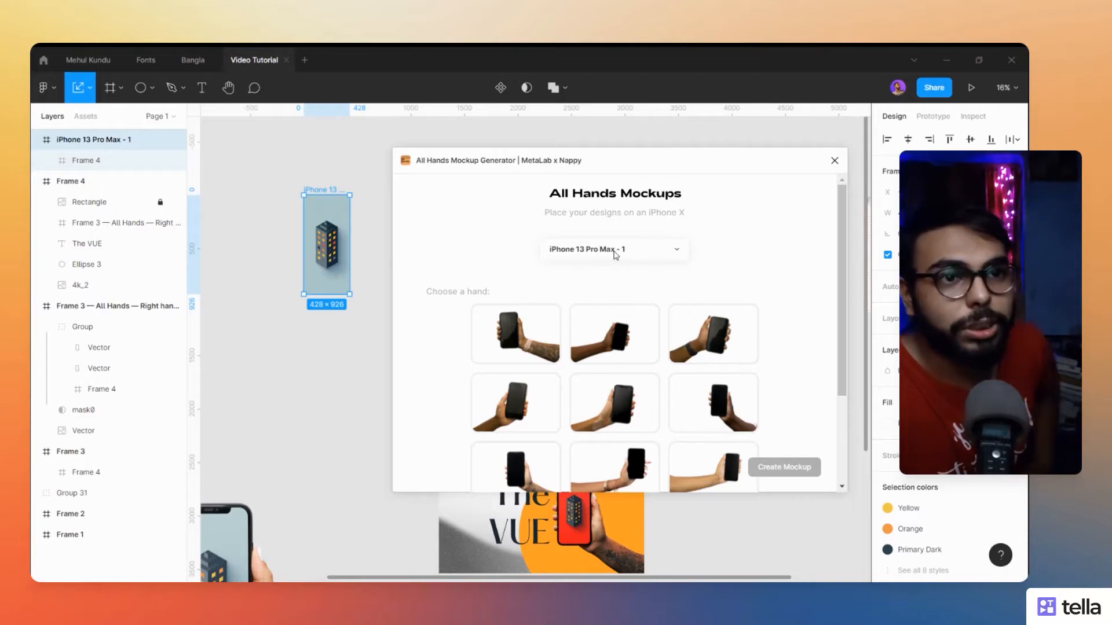
- Browse the available hands and create a mockup with the left hand that has nail polish and a black wristband
scroll(697, 276, "down", 3)
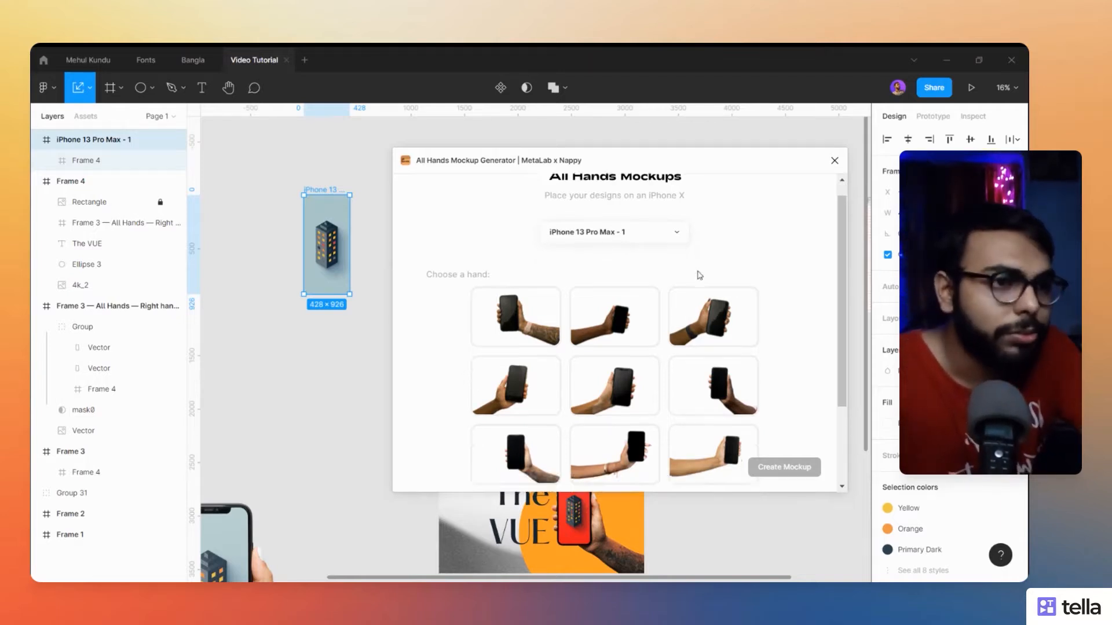
scroll(486, 375, "up", 2)
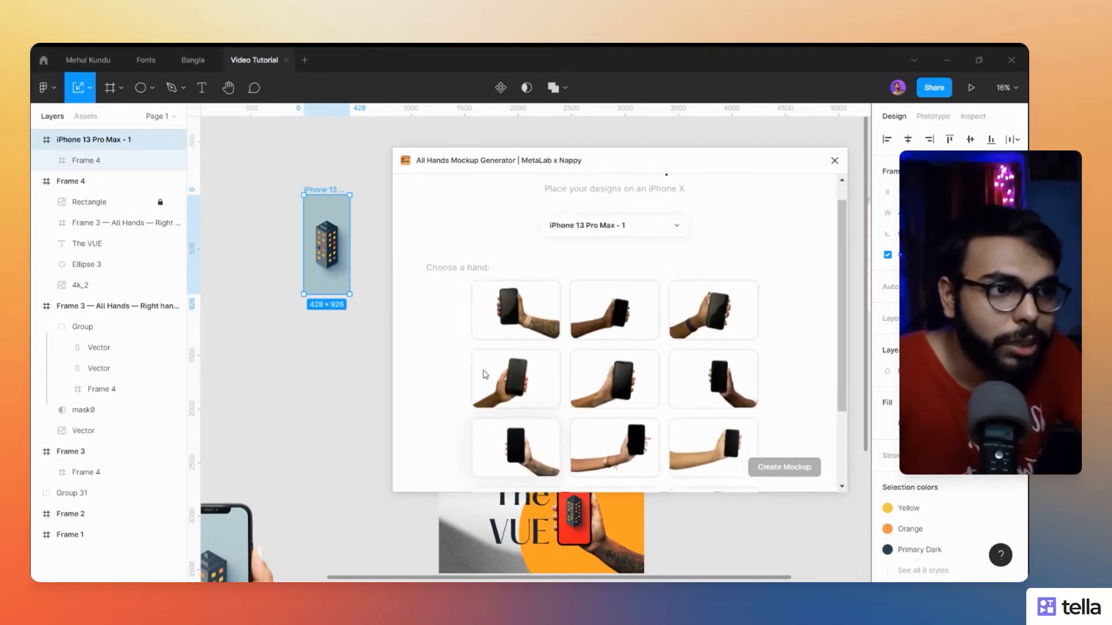
scroll(485, 376, "down", 2)
scroll(486, 375, "up", 2)
scroll(485, 375, "down", 1)
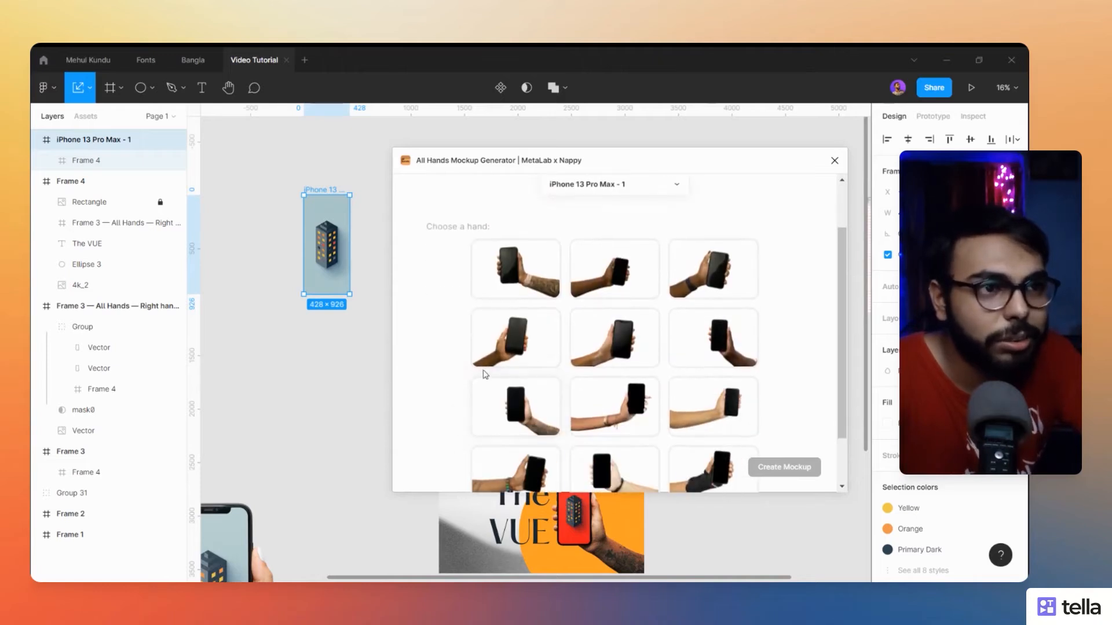
scroll(486, 376, "down", 2)
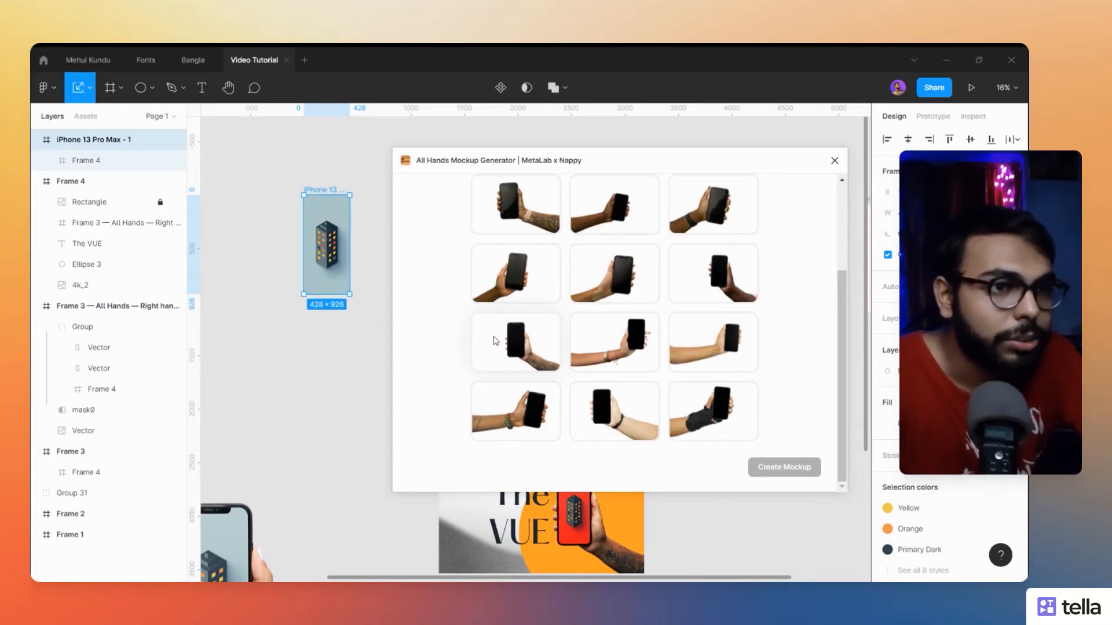
left_click(706, 214)
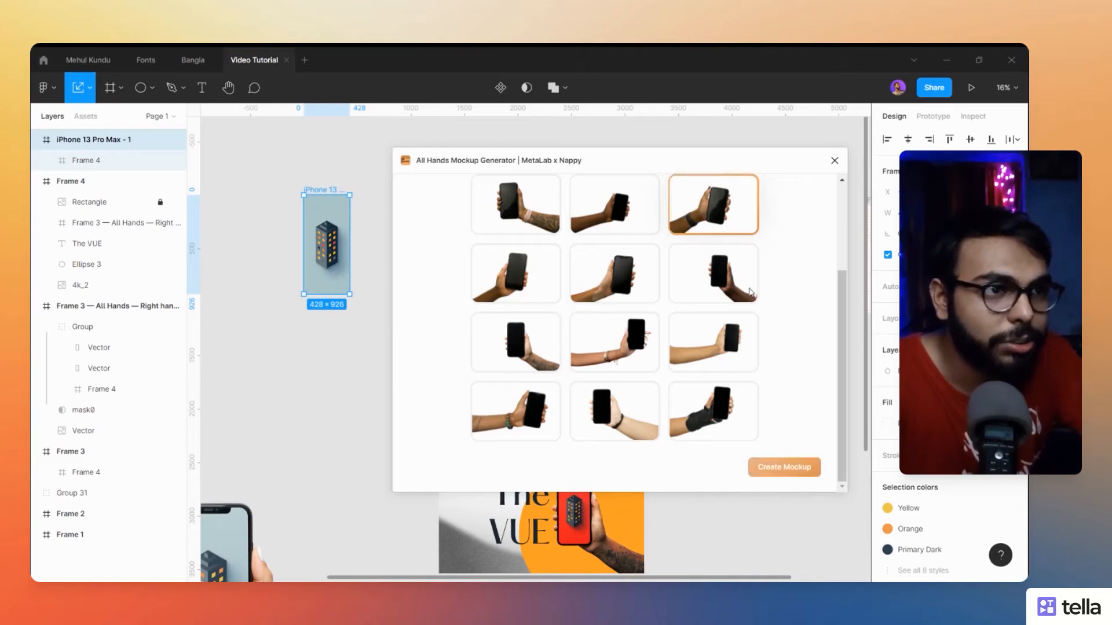
left_click(789, 463)
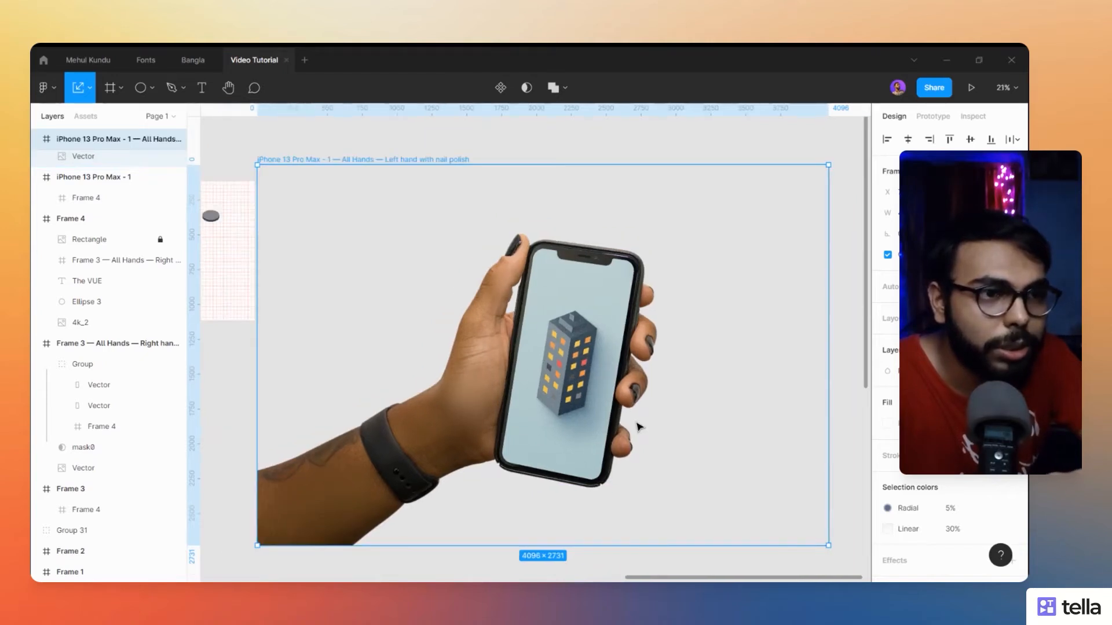
- Inspect the generated left-hand phone mockup up close and compare it with the original Frame 3 artwork
scroll(637, 426, "up", 2)
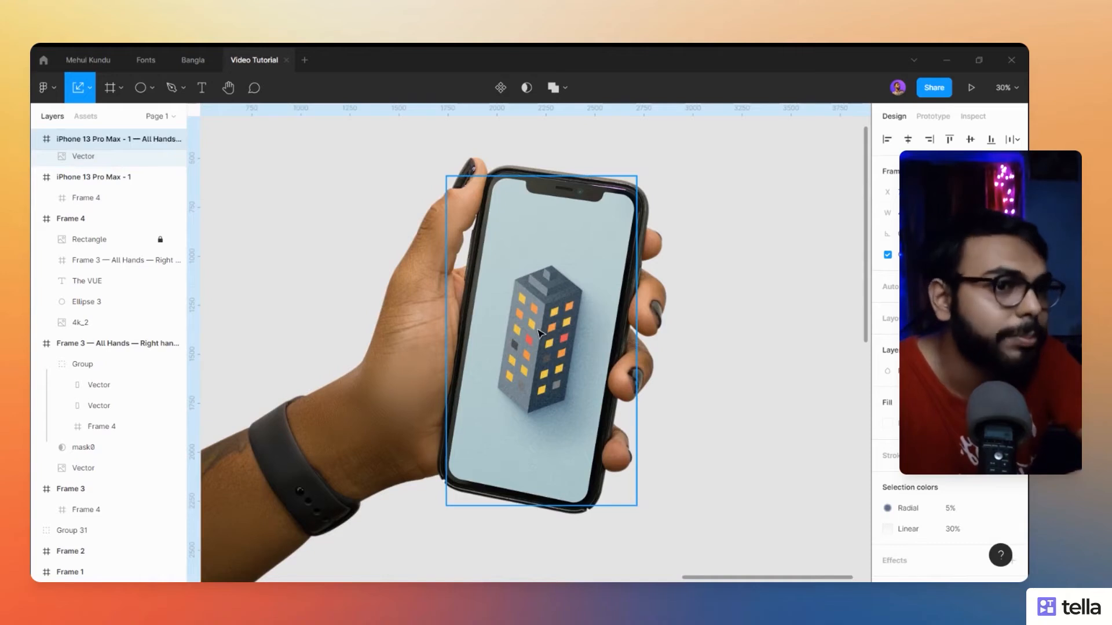
scroll(539, 334, "down", 1)
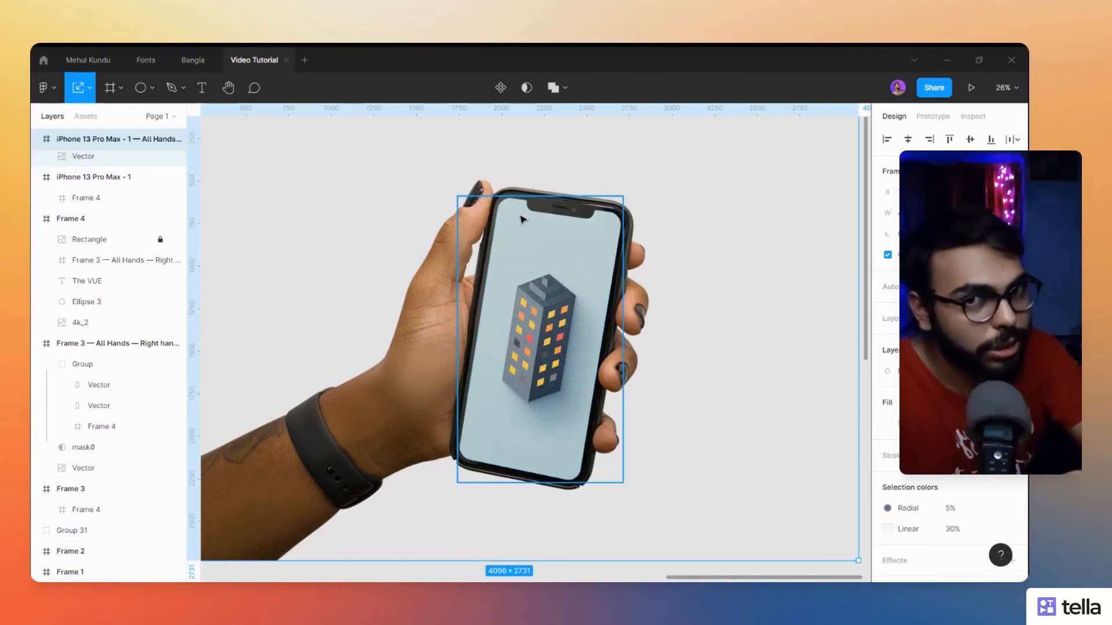
scroll(521, 219, "down", 2)
scroll(522, 219, "down", 4)
left_click_drag(263, 322, 546, 437)
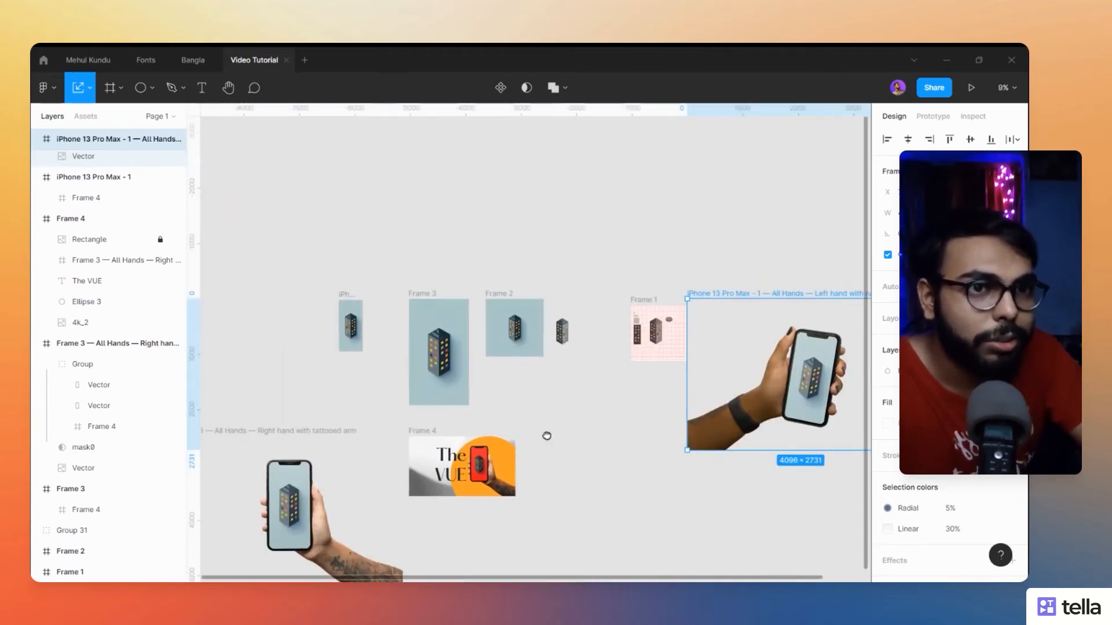
scroll(456, 383, "up", 4)
left_click(377, 186)
left_click(370, 193)
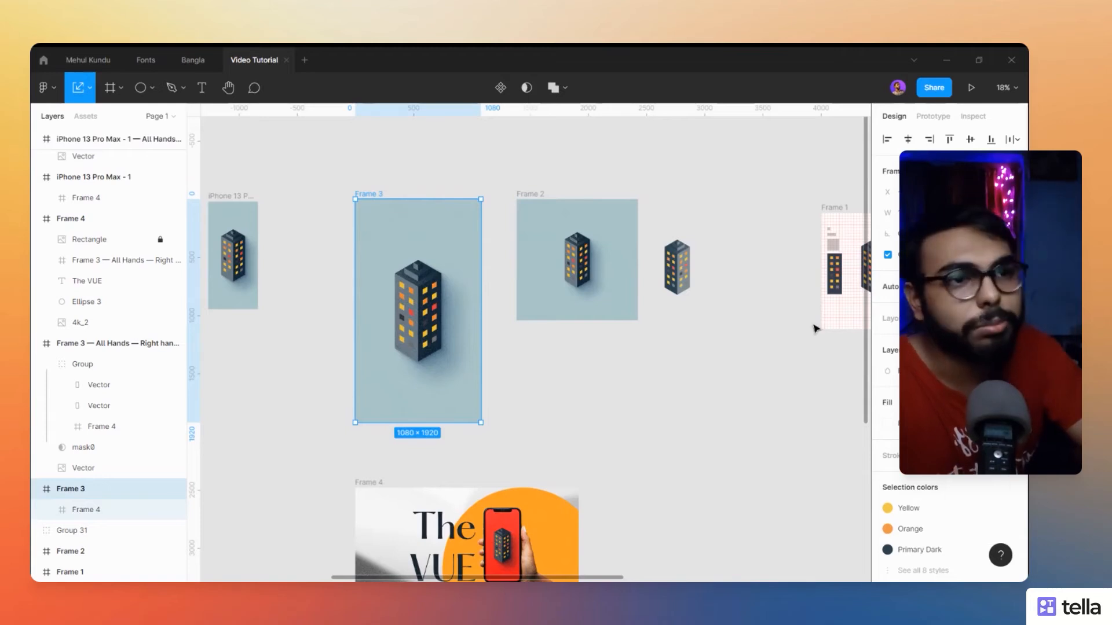
- Review the left-hand mockup, the tattooed-arm mockup and the "The VUE" composition, then select the tattooed-arm mockup's phone group
scroll(637, 371, "down", 3)
scroll(579, 315, "down", 3)
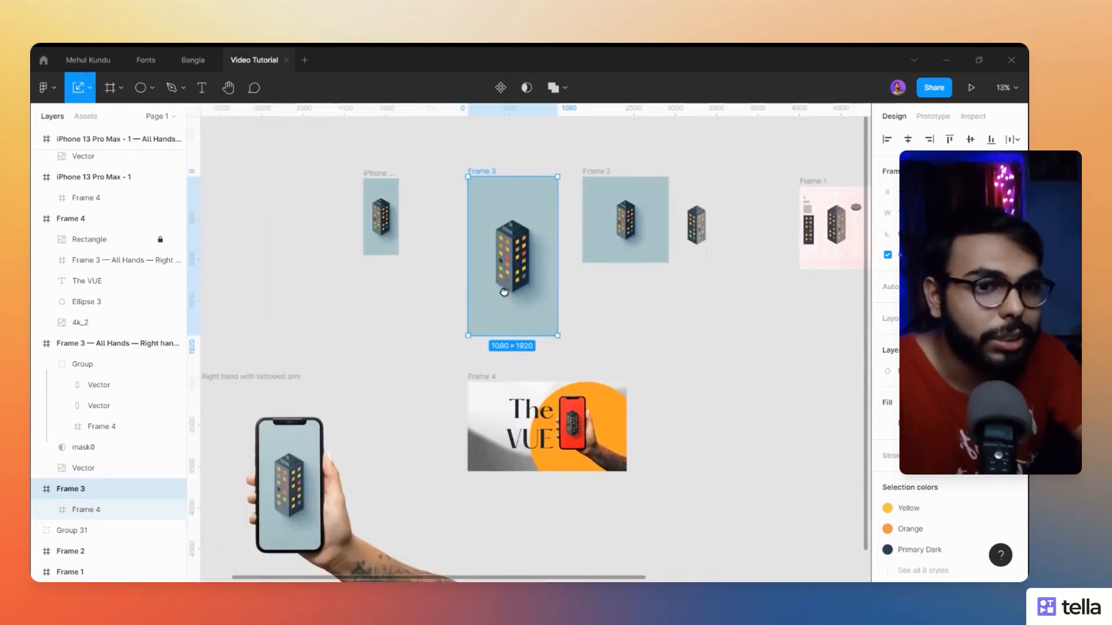
scroll(573, 368, "up", 5)
scroll(342, 216, "down", 3)
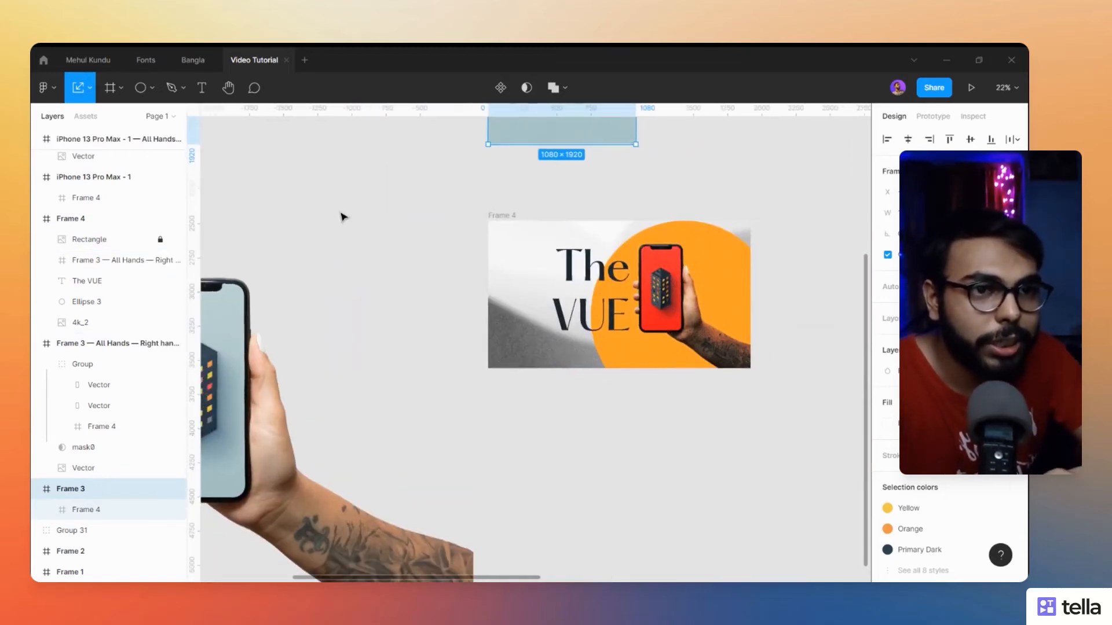
left_click_drag(373, 166, 417, 409)
scroll(612, 377, "right", 8)
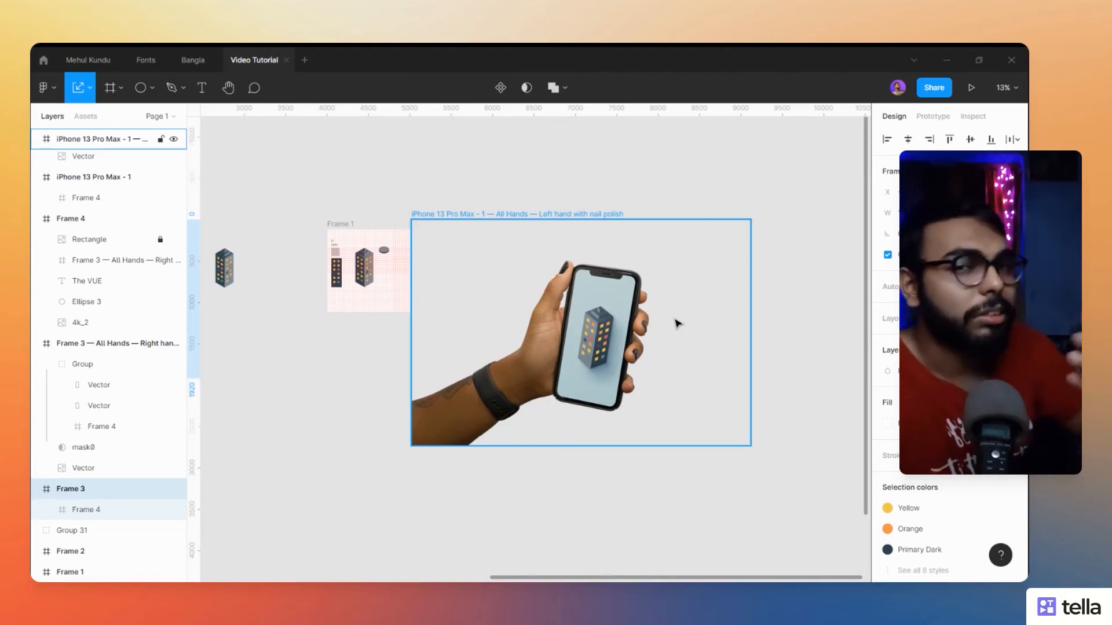
left_click_drag(301, 412, 612, 290)
left_click_drag(467, 325, 665, 307)
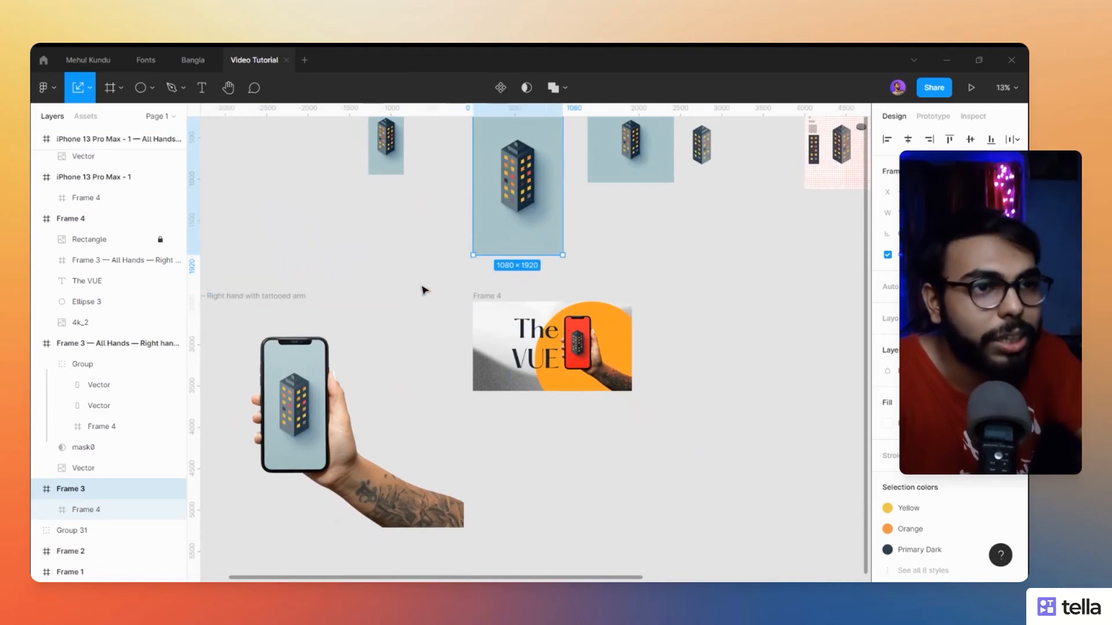
left_click_drag(424, 290, 571, 360)
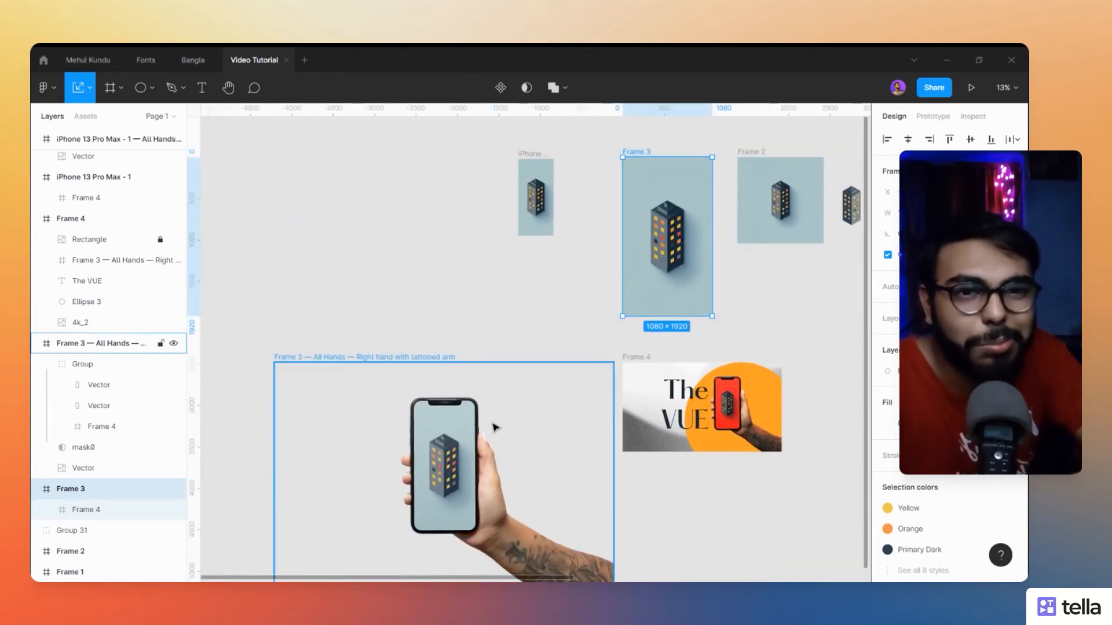
left_click(422, 454)
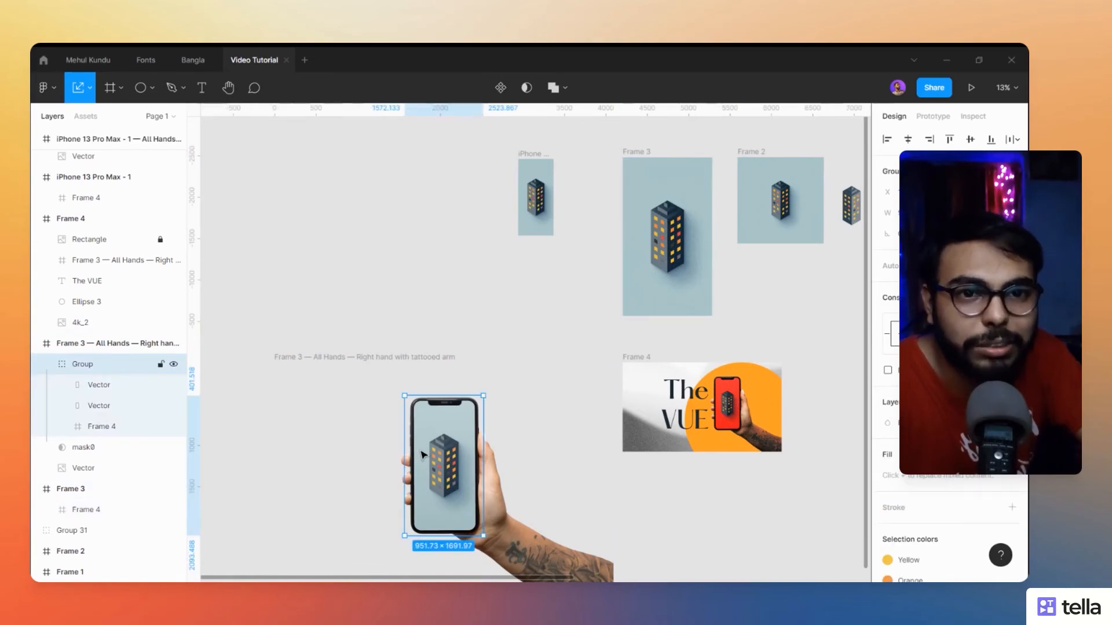
- Toggle the visibility of the tattooed-arm mockup's phone group off and on to compare the hand with and without its screen, leaving it visible and deselected
left_click(174, 364)
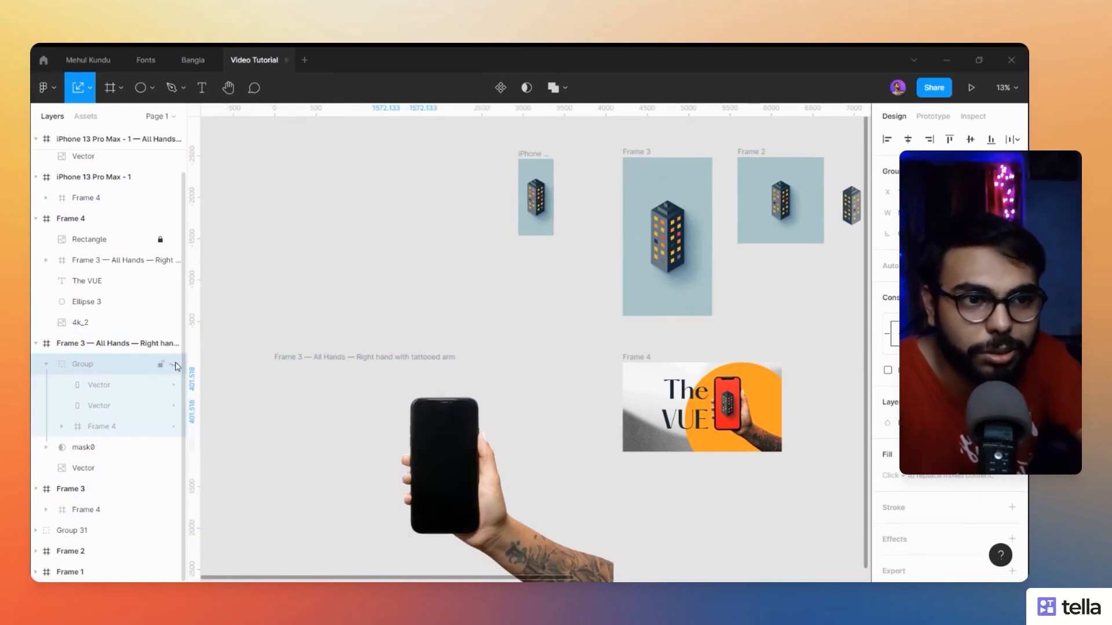
left_click(174, 364)
left_click(174, 364)
left_click(174, 364)
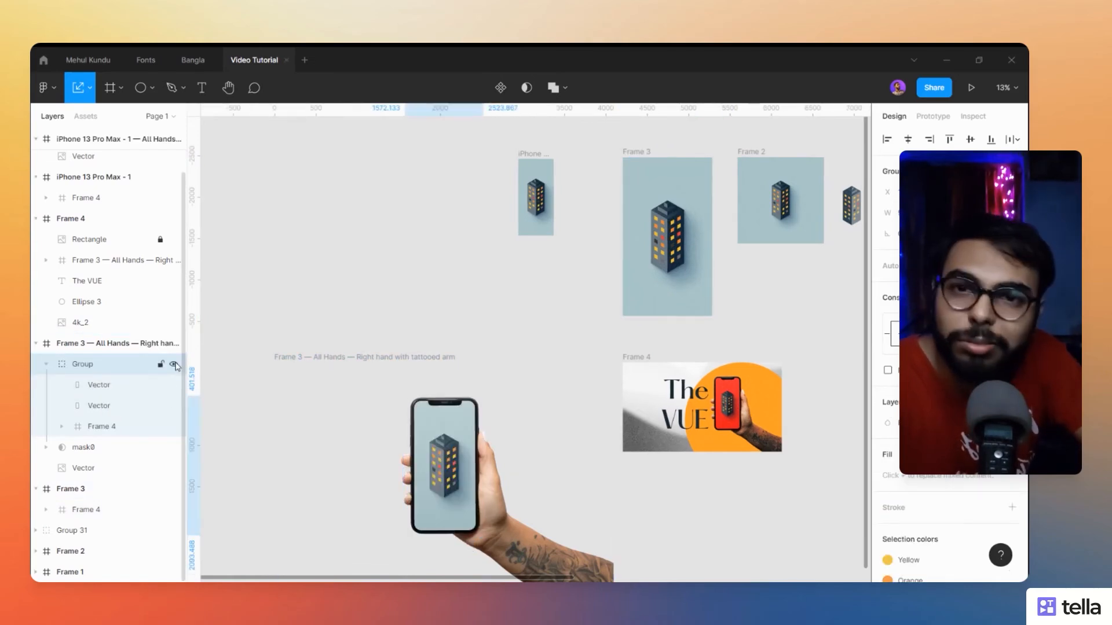
scroll(364, 309, "down", 1)
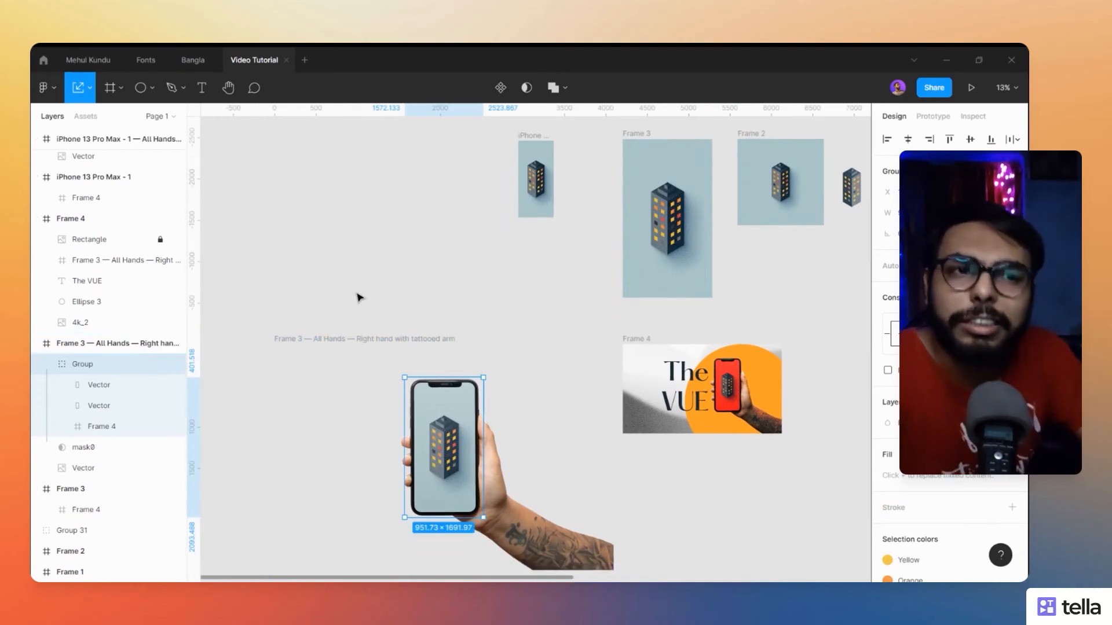
left_click(359, 297)
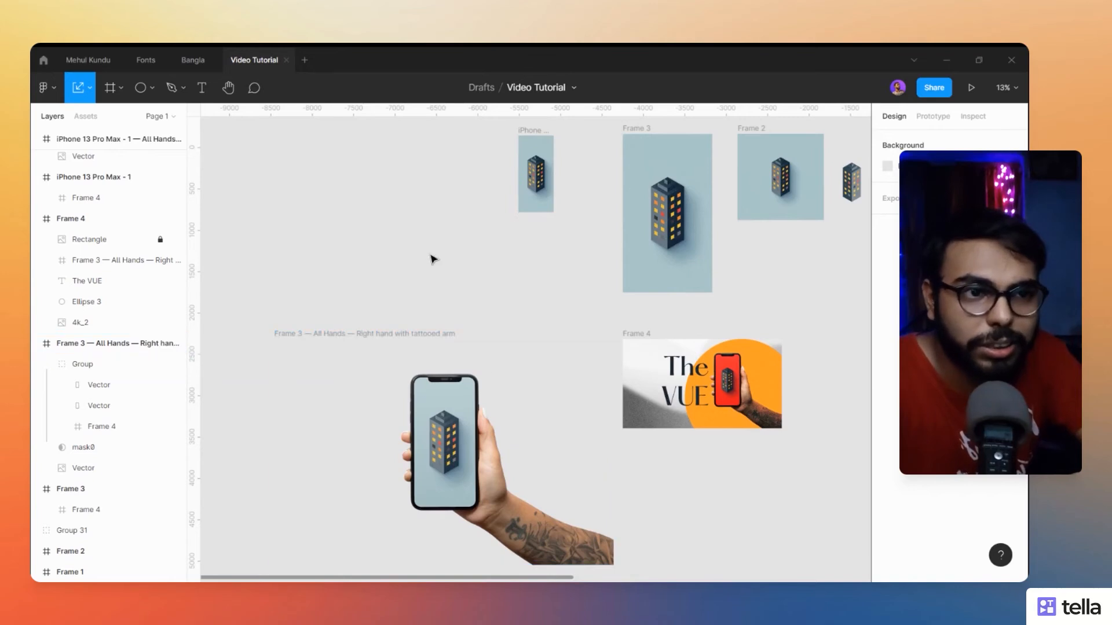
- Examine the left-hand nail polish mockup, the source artwork frames and "The VUE" composition in Frame 4 up close
scroll(436, 250, "down", 2)
scroll(423, 290, "right", 6)
scroll(564, 292, "up", 3)
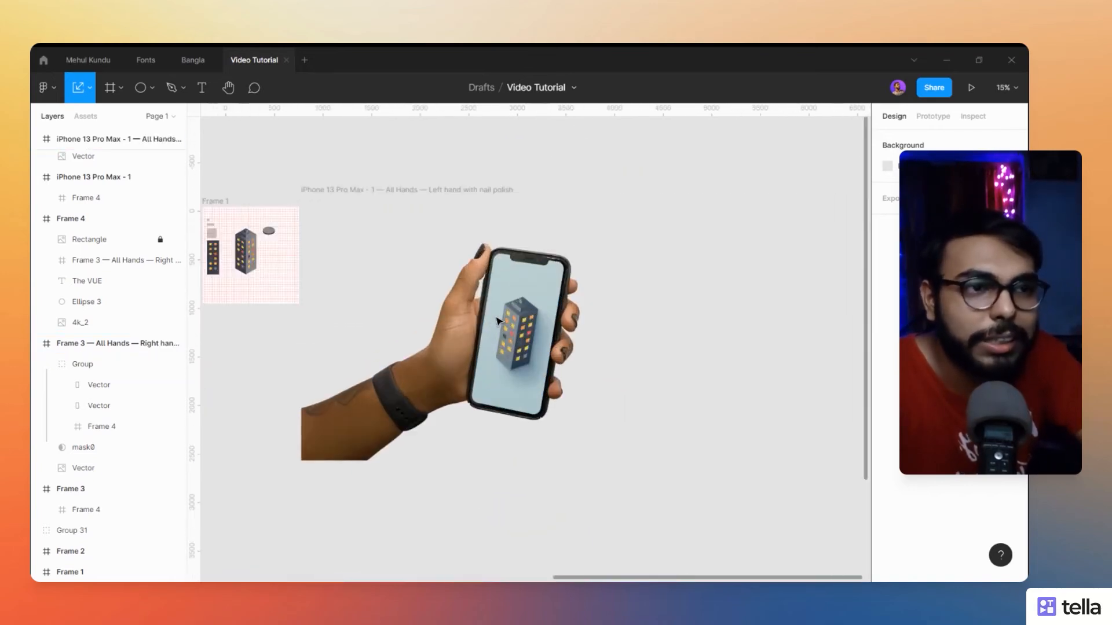
scroll(565, 292, "up", 1)
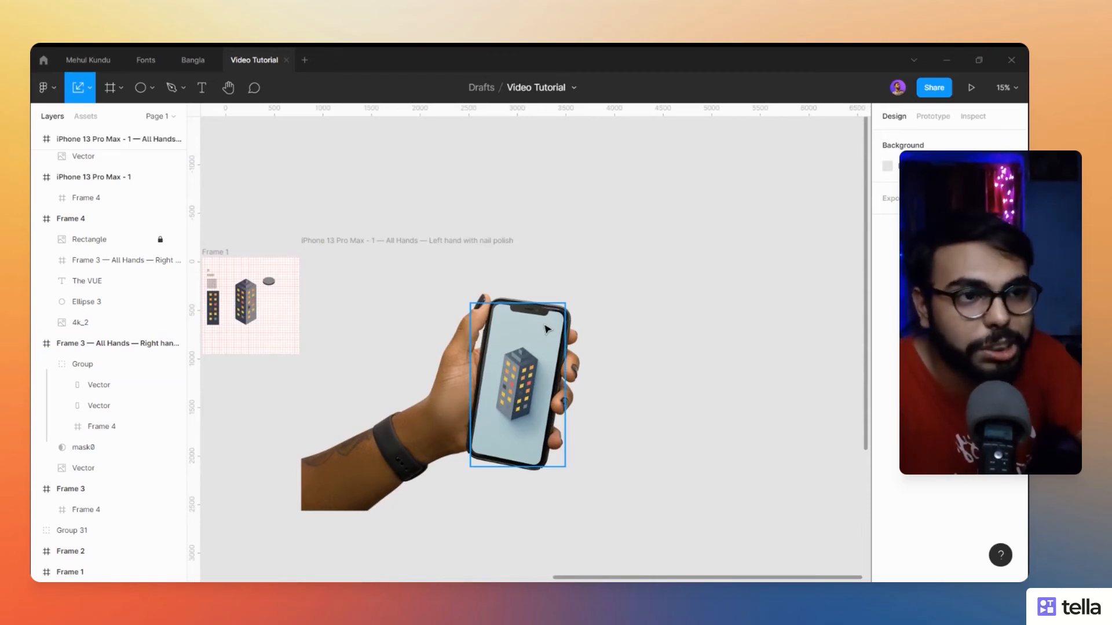
left_click_drag(305, 358, 688, 286)
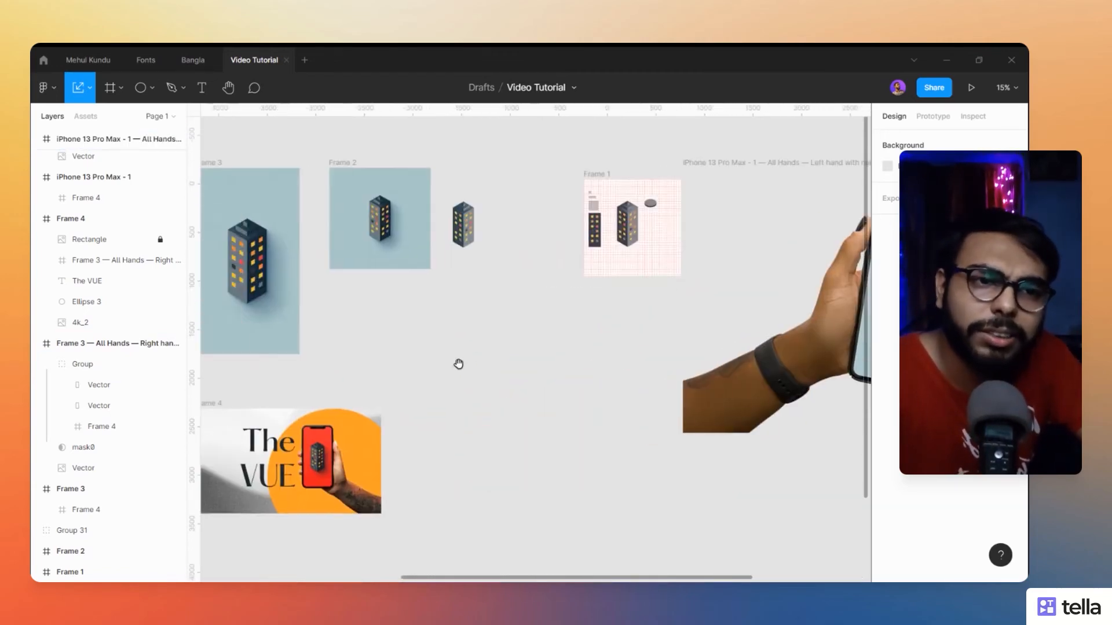
left_click_drag(458, 364, 638, 328)
scroll(593, 340, "up", 4)
left_click_drag(450, 361, 797, 149)
left_click_drag(715, 281, 663, 275)
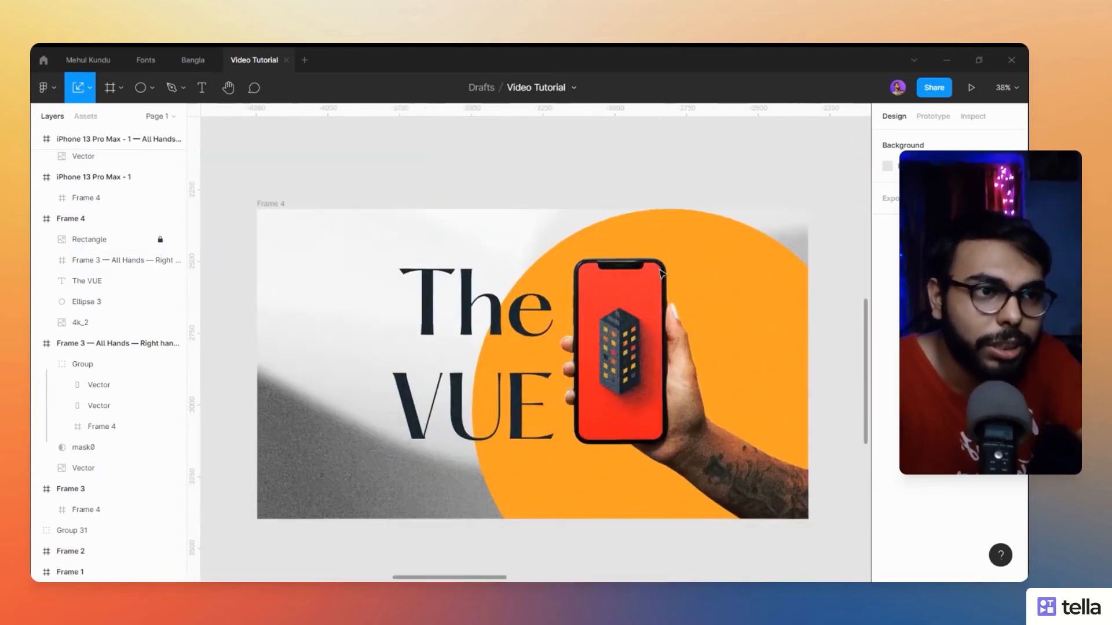
scroll(534, 188, "up", 3)
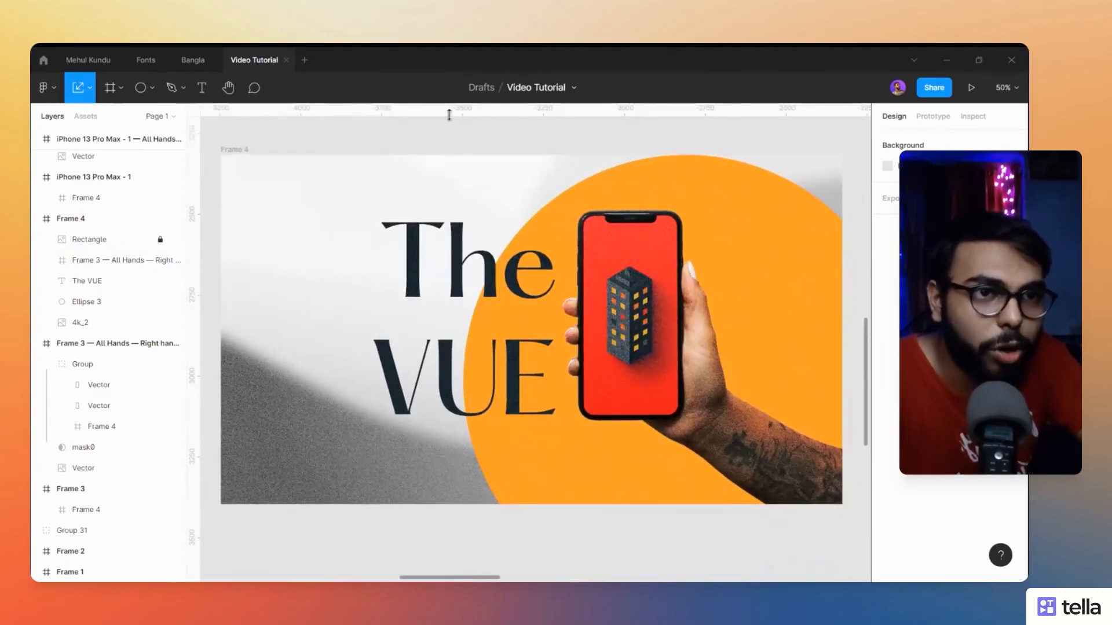
mouse_move(443, 125)
left_mouse_down()
mouse_move(439, 135)
mouse_move(447, 130)
left_mouse_up()
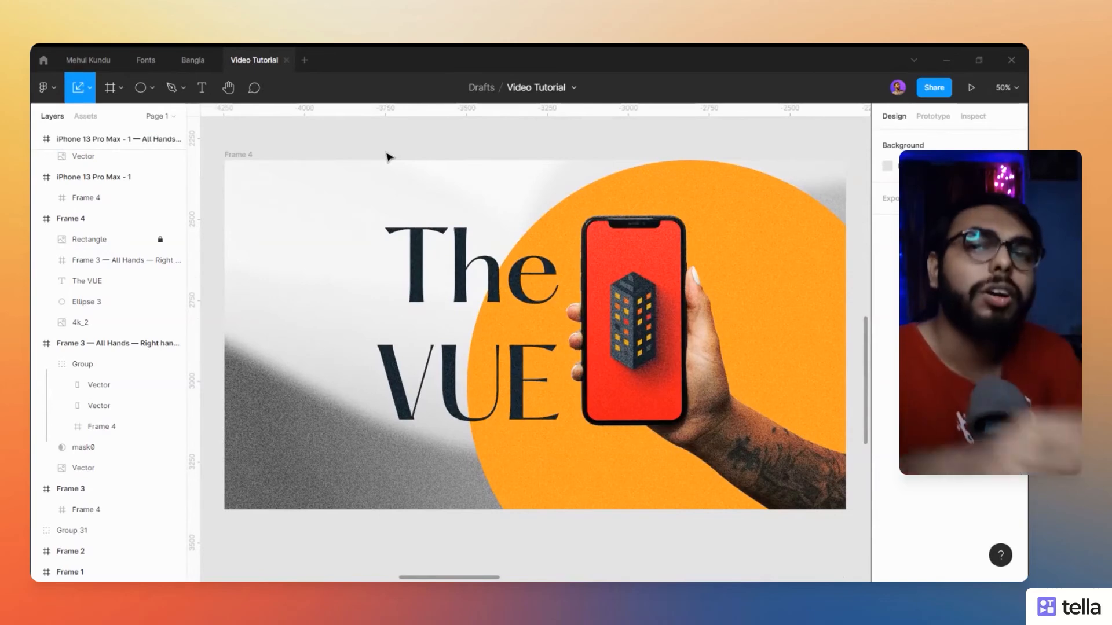